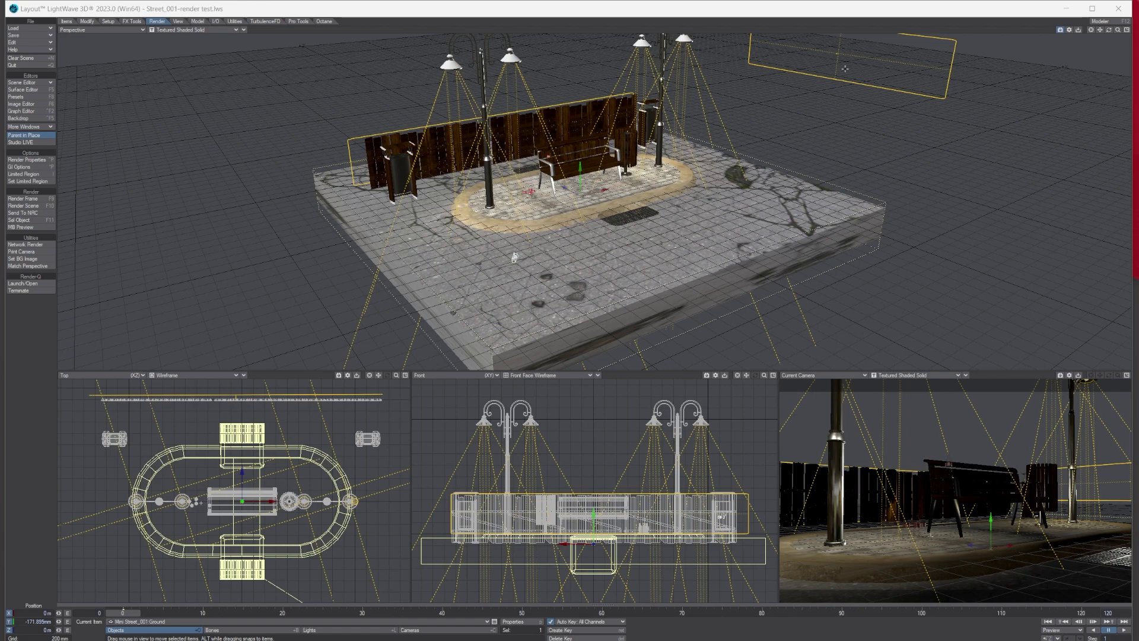
# Show a live VPR render in the Camera viewport and open the 24 mm camera's properties
pyautogui.moveTo(1118, 30); pyautogui.dragTo(1124, 32)
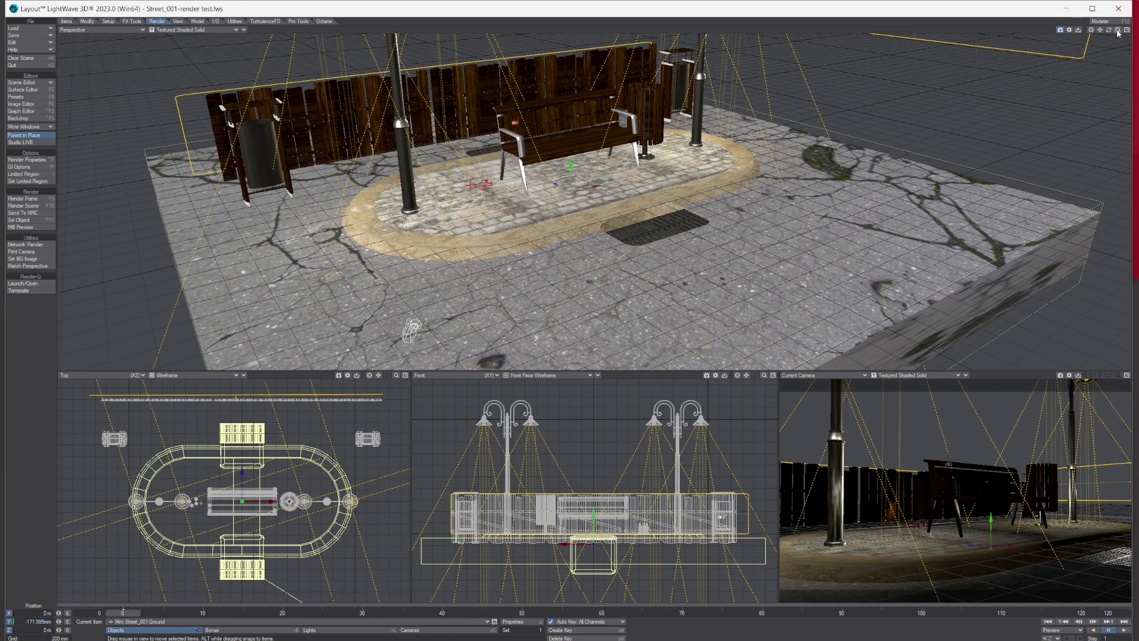
pyautogui.moveTo(1119, 32); pyautogui.dragTo(1104, 34)
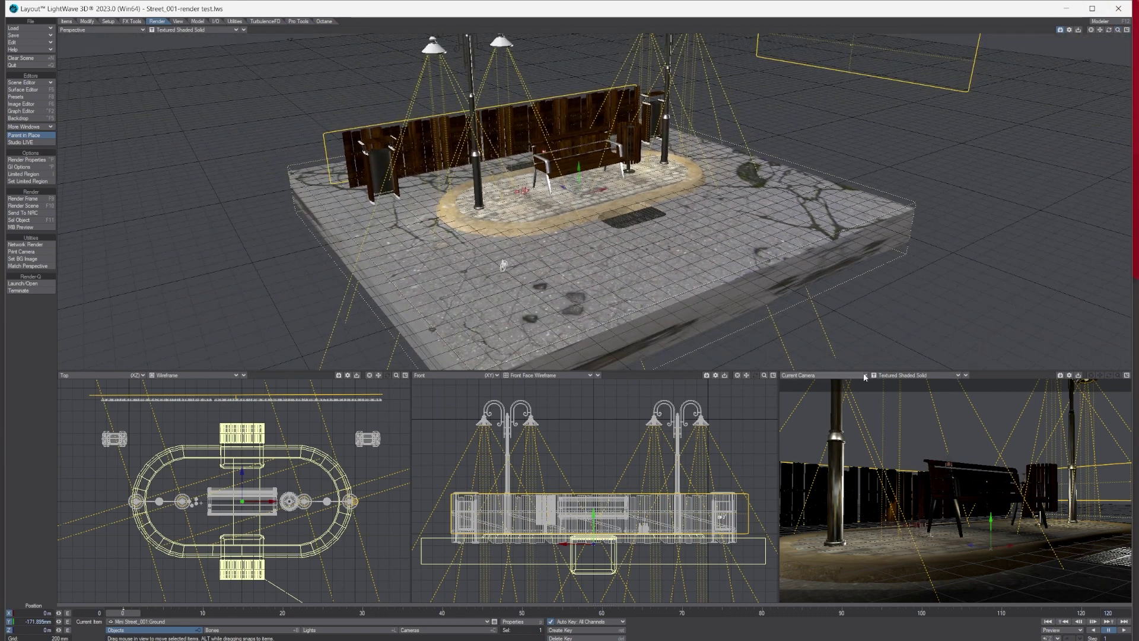
pyautogui.click(914, 376)
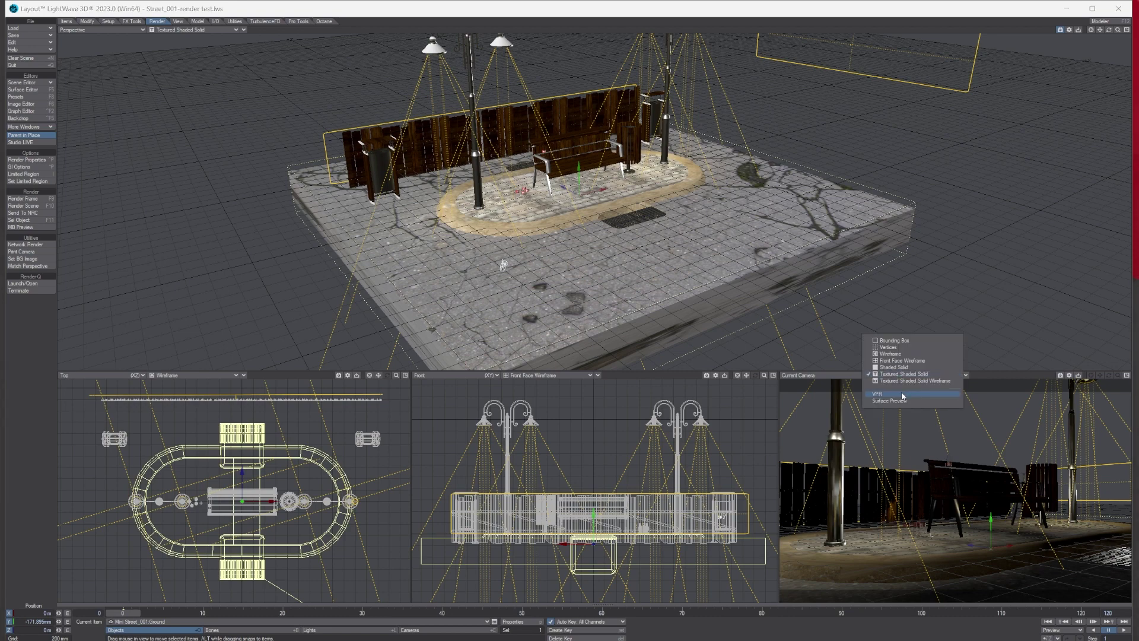
pyautogui.click(902, 394)
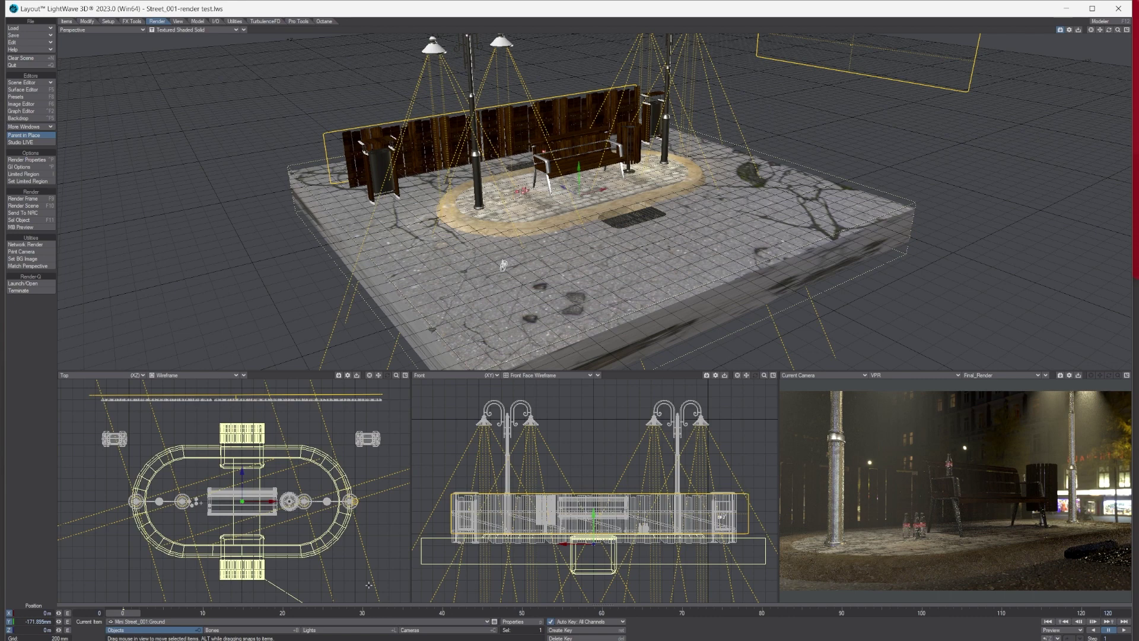
pyautogui.click(417, 630)
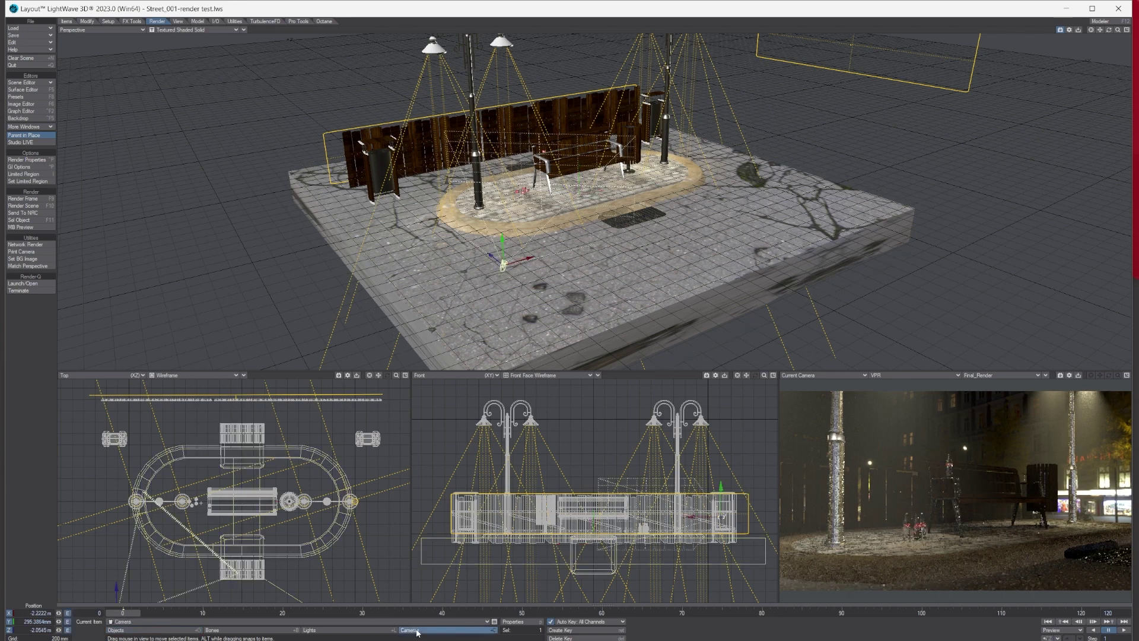
pyautogui.click(524, 626)
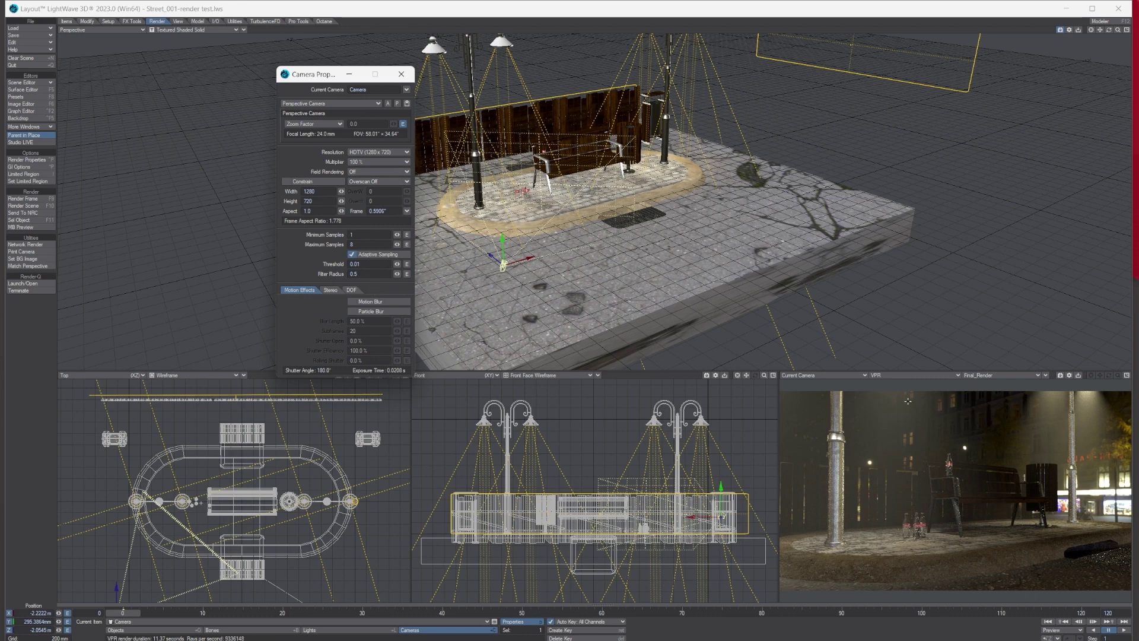
# With Preferences open, jump to frame 20 and set the Camera viewport to Textured Shaded Solid
pyautogui.click(21, 41)
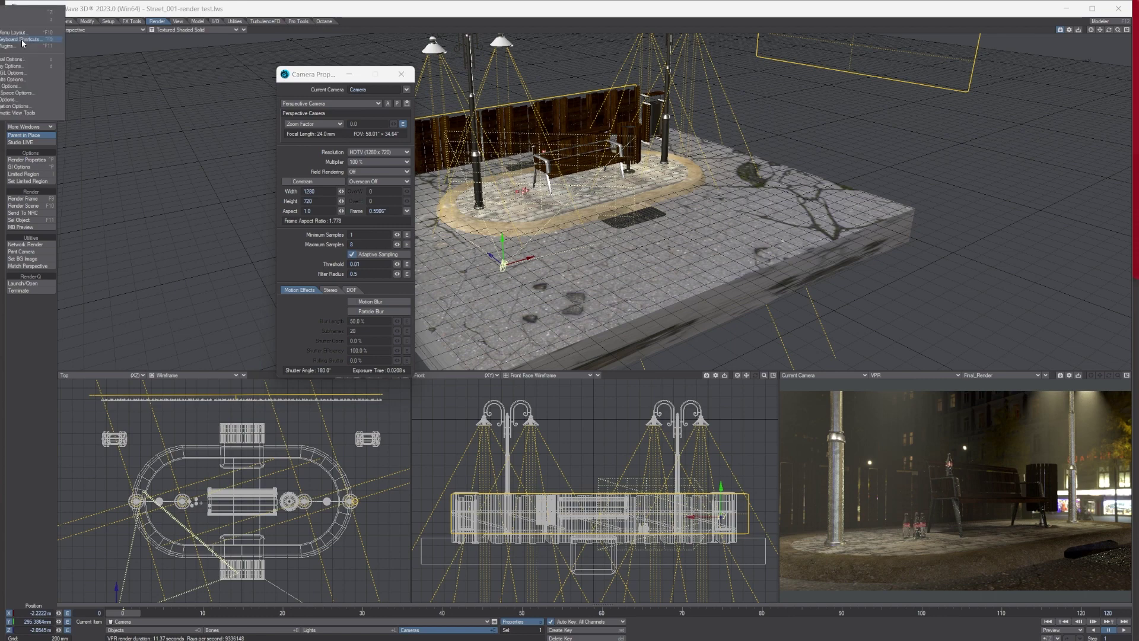
pyautogui.click(19, 59)
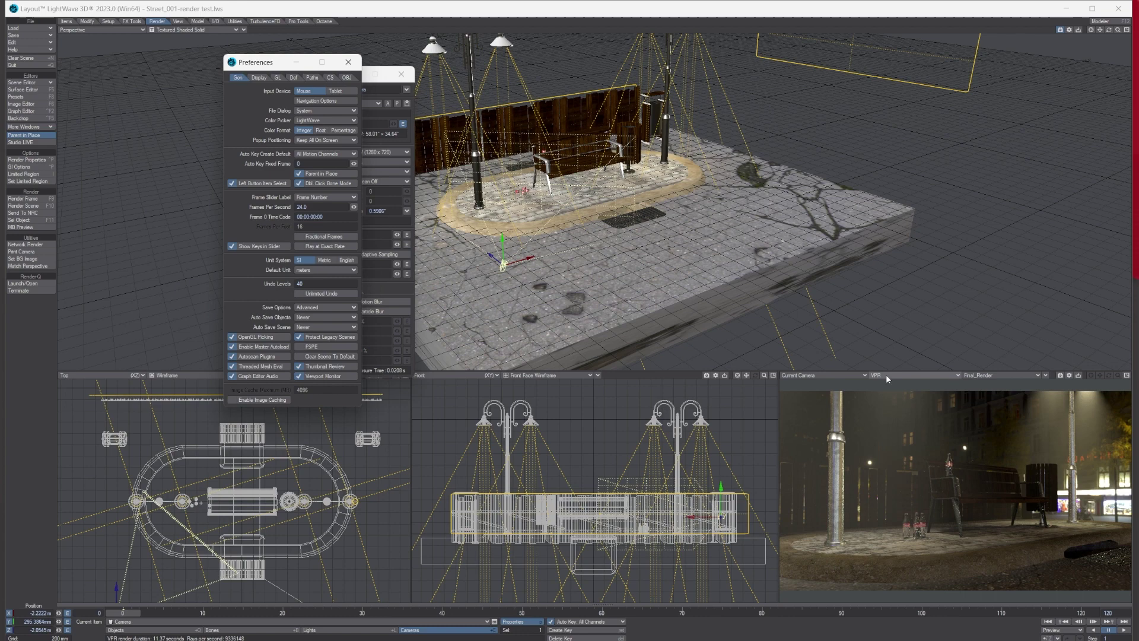
pyautogui.click(283, 614)
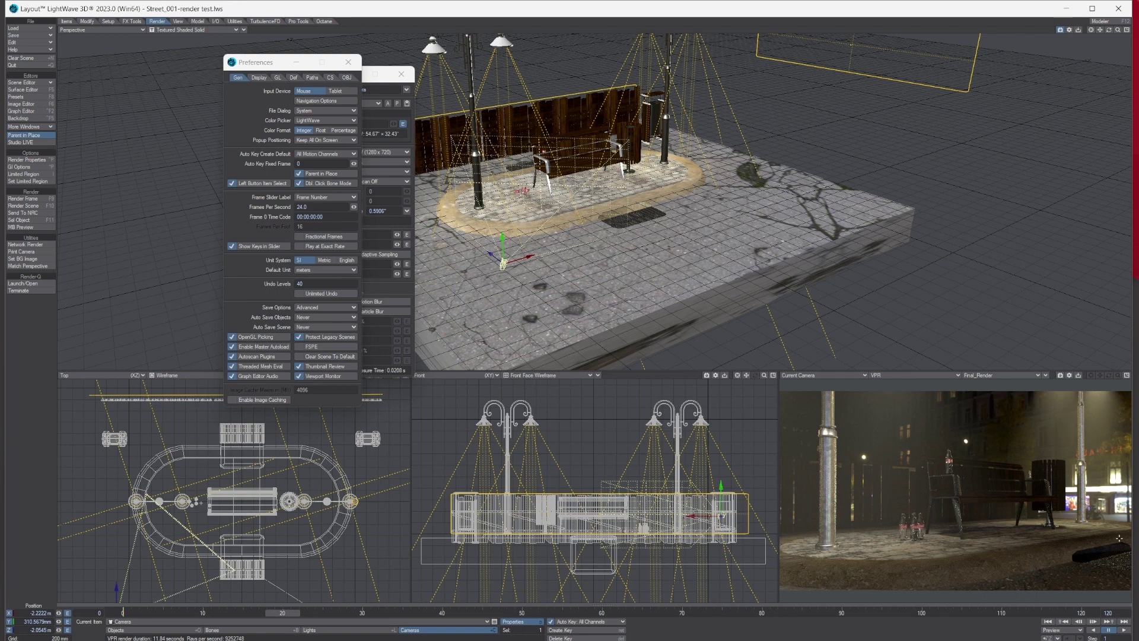
pyautogui.click(923, 378)
pyautogui.click(902, 352)
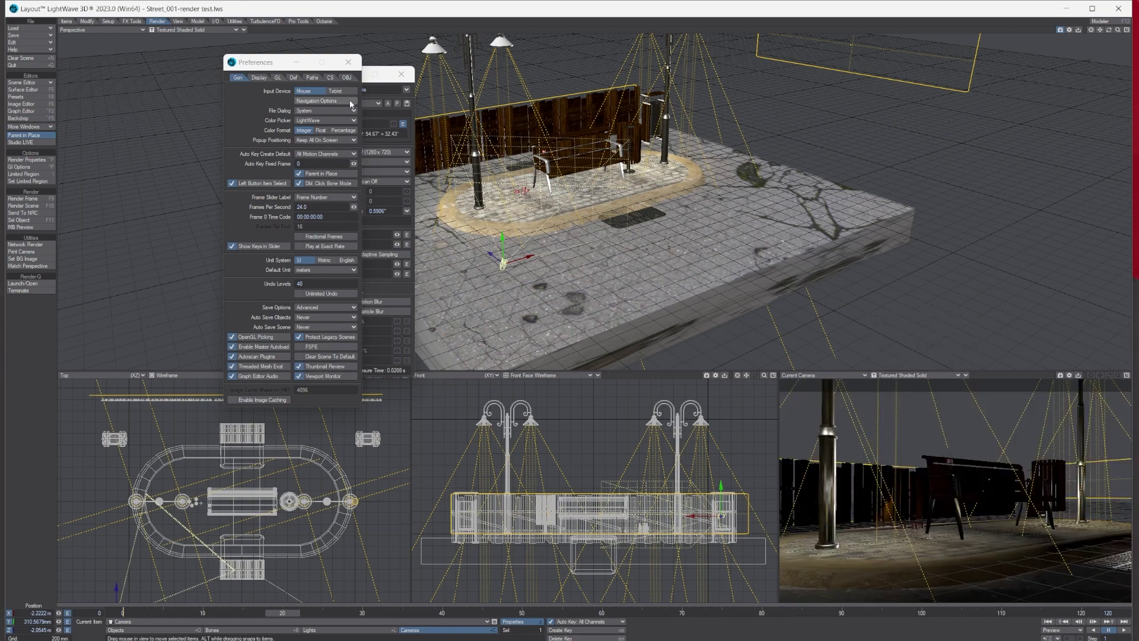
pyautogui.click(348, 62)
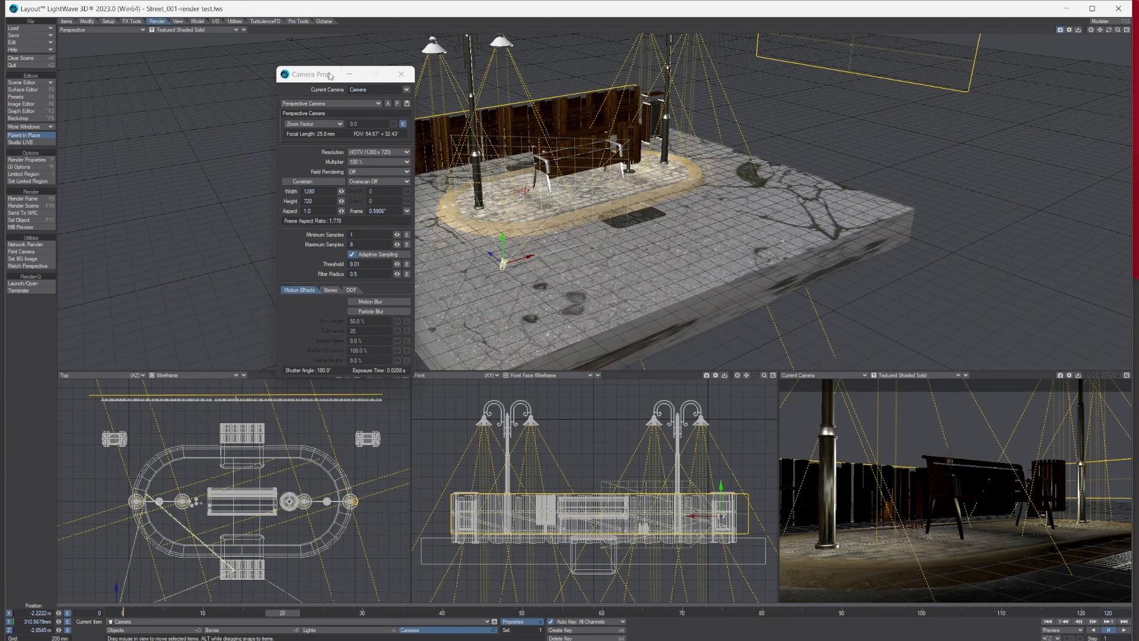
# Set camera Minimum Samples 2, Maximum Samples 4 and an adaptive Threshold of 0.1
pyautogui.moveTo(329, 74); pyautogui.dragTo(301, 62)
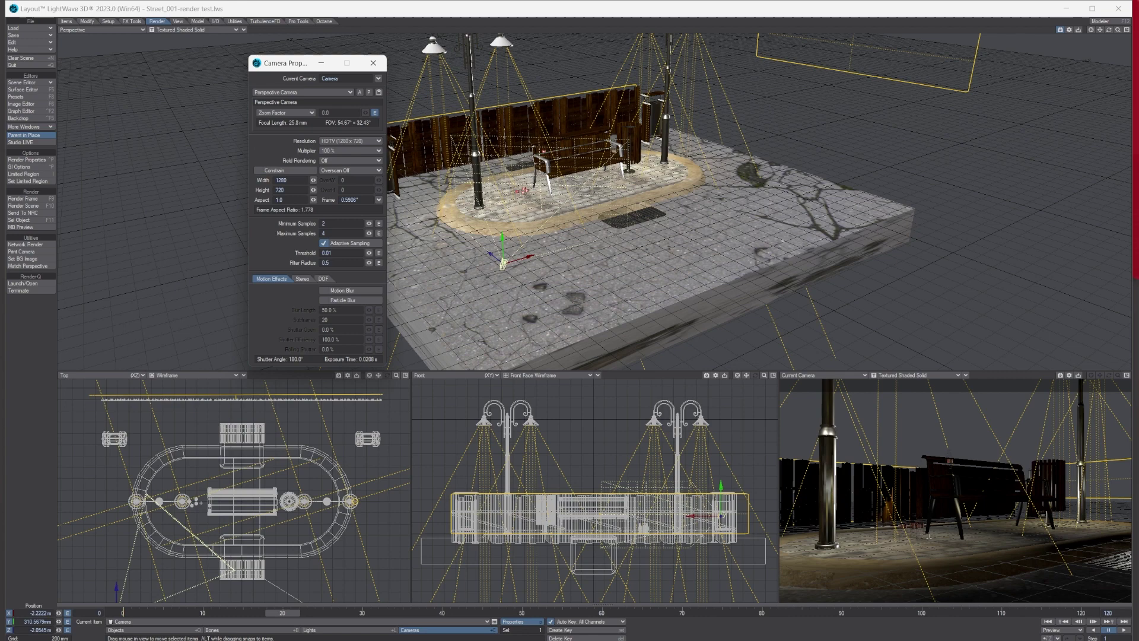
pyautogui.click(327, 253)
pyautogui.write('0')
pyautogui.press('Return')
# In Render Properties, uncheck Enable Lens Flares and Enable GI, and choose Fastest polygon intersection
pyautogui.click(34, 160)
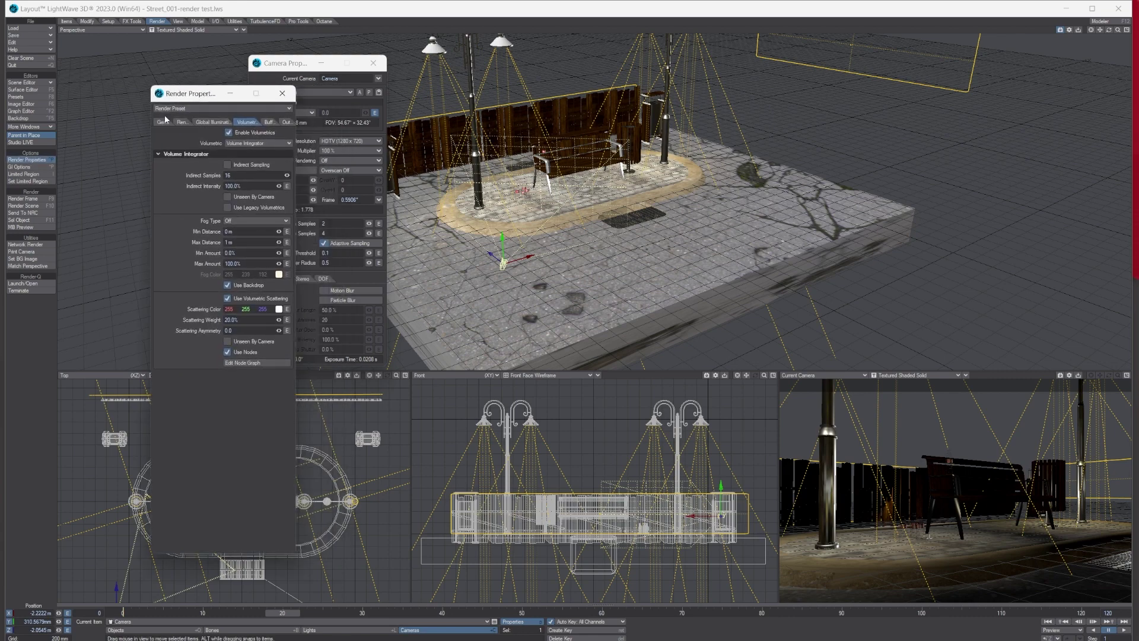
pyautogui.click(181, 122)
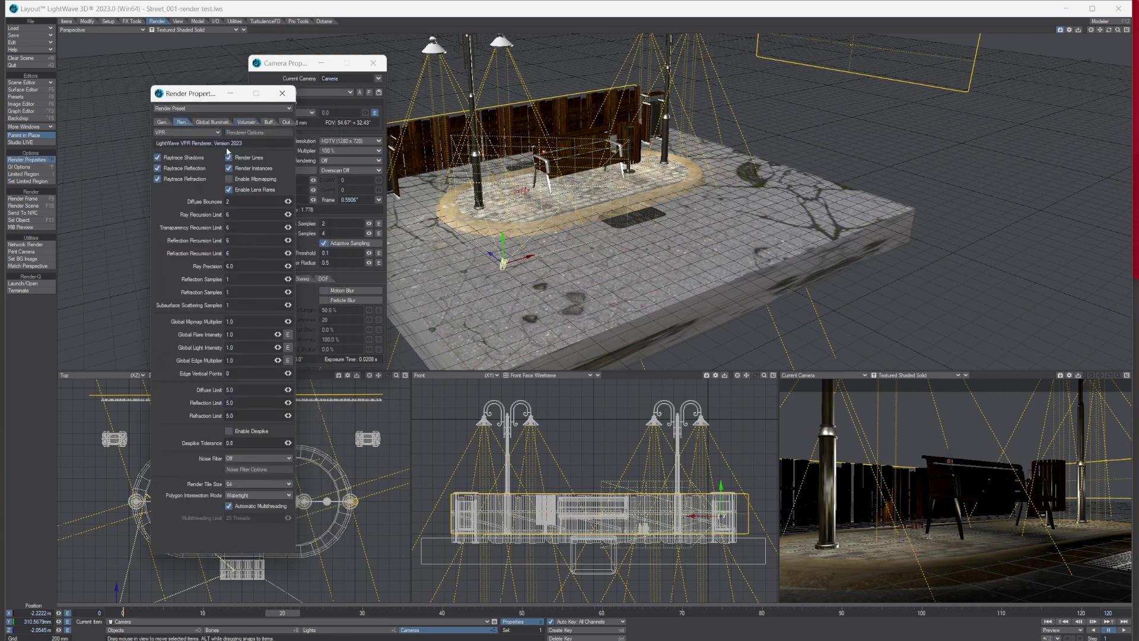
pyautogui.click(229, 190)
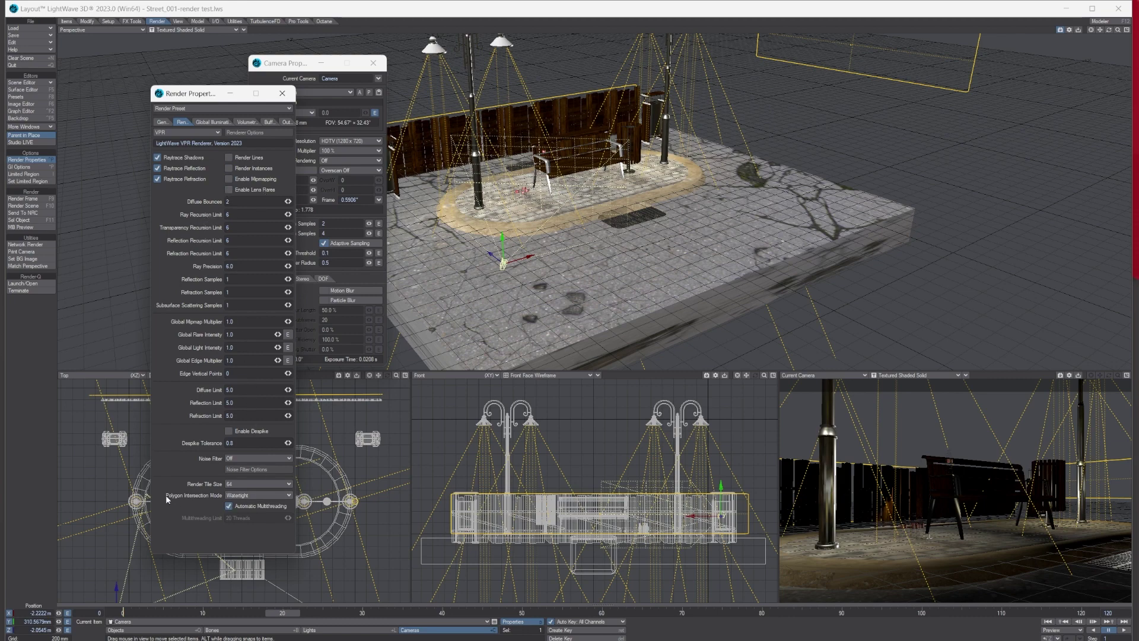
pyautogui.click(248, 493)
pyautogui.click(250, 486)
pyautogui.click(209, 122)
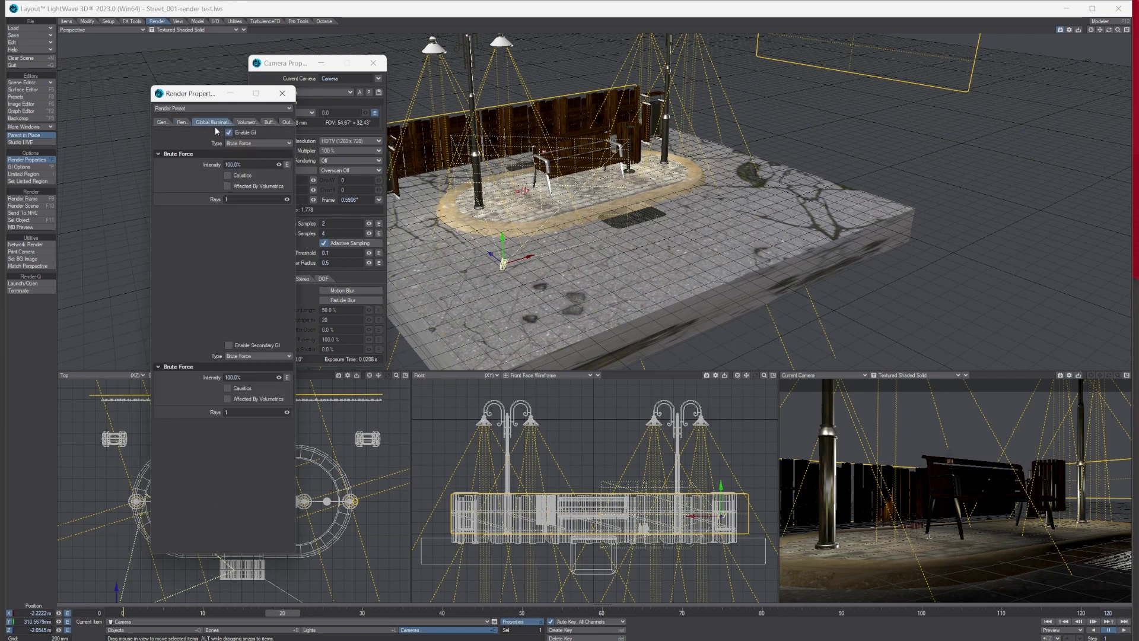
pyautogui.click(228, 133)
pyautogui.click(283, 93)
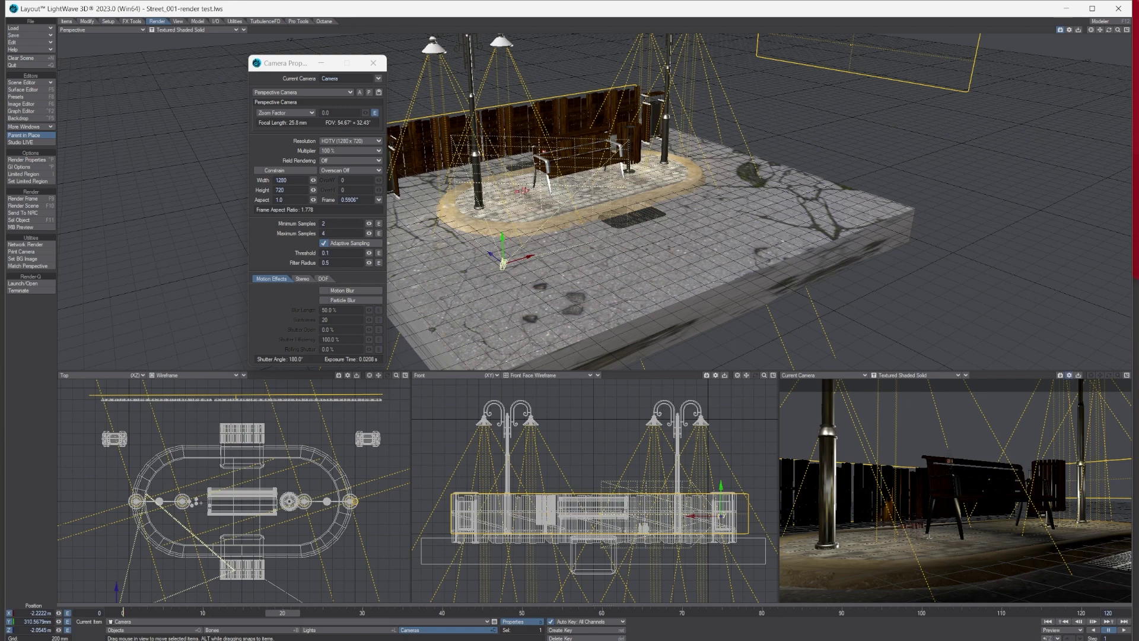
# Switch the Camera viewport back to live VPR and return the timeline to frame 0
pyautogui.click(1069, 376)
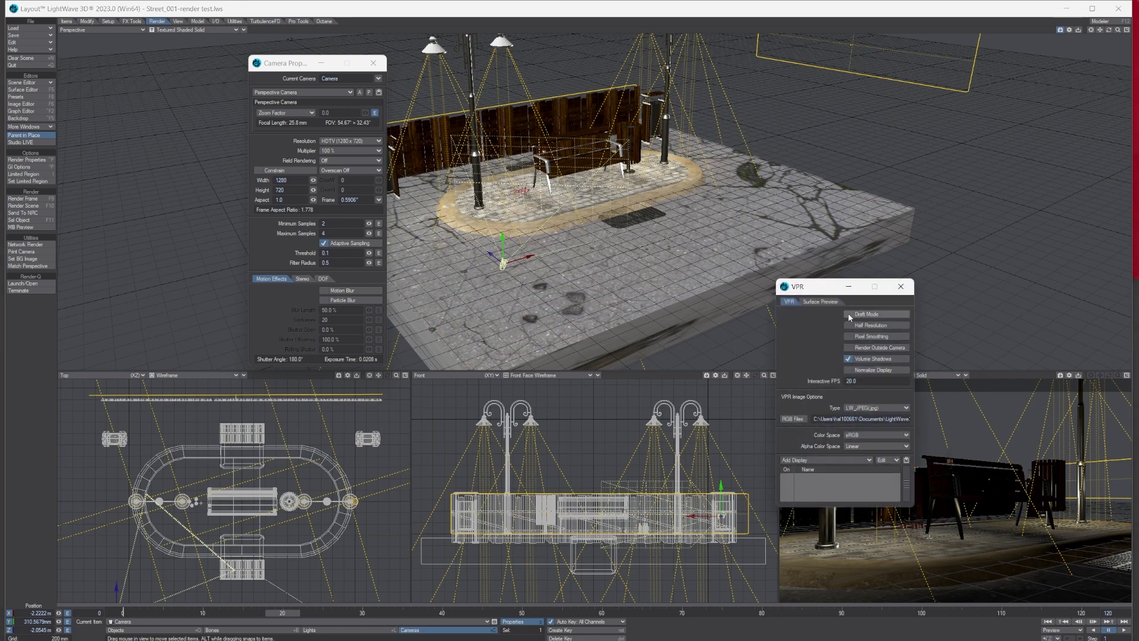
pyautogui.click(900, 289)
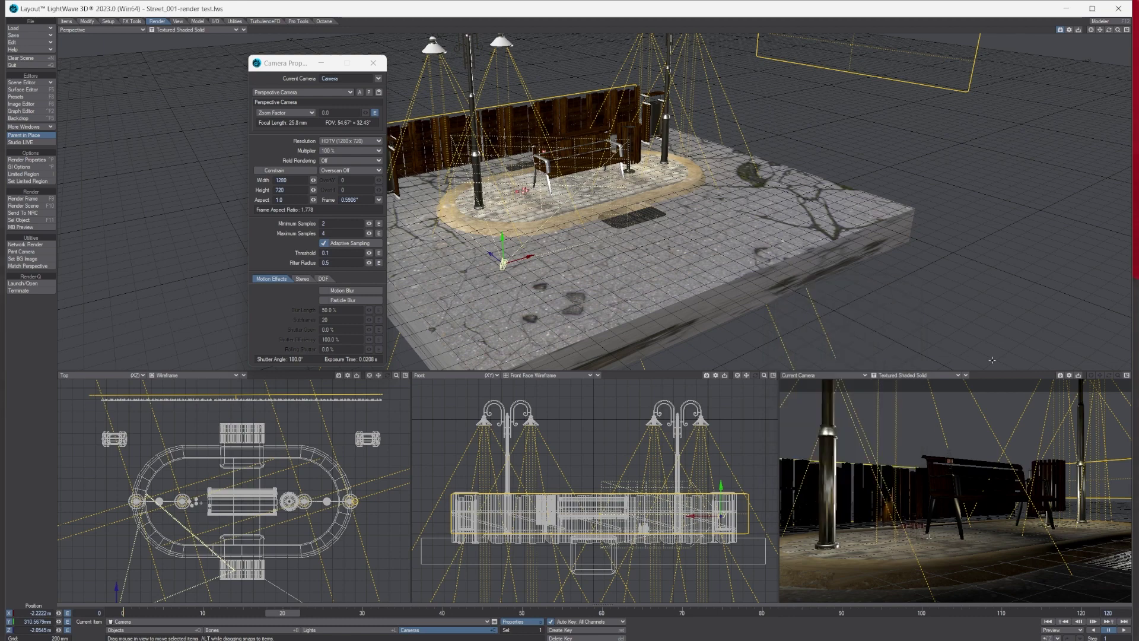
pyautogui.click(913, 375)
pyautogui.click(896, 393)
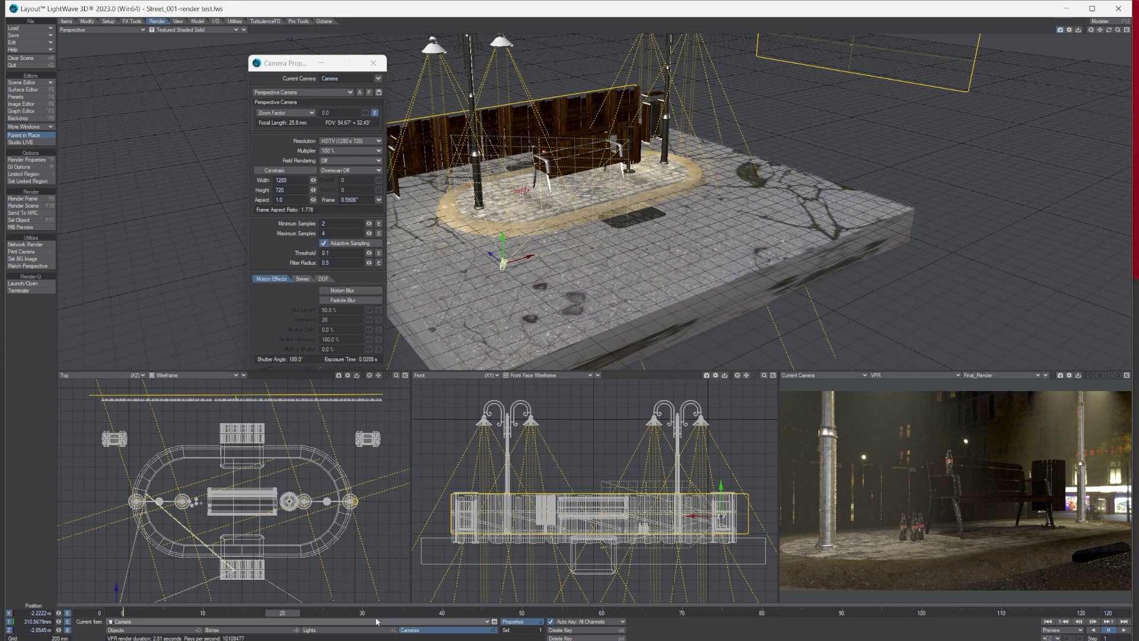
pyautogui.click(121, 614)
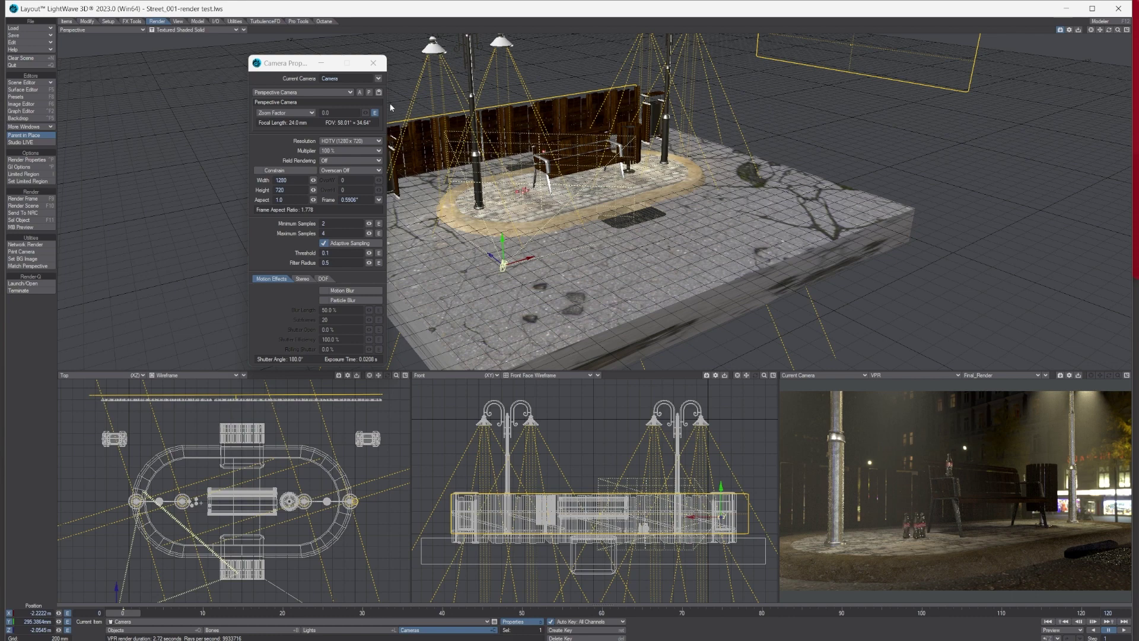
# Set the camera view to Textured Shaded Solid and render a 1280 x 720 draft frame
pyautogui.click(925, 375)
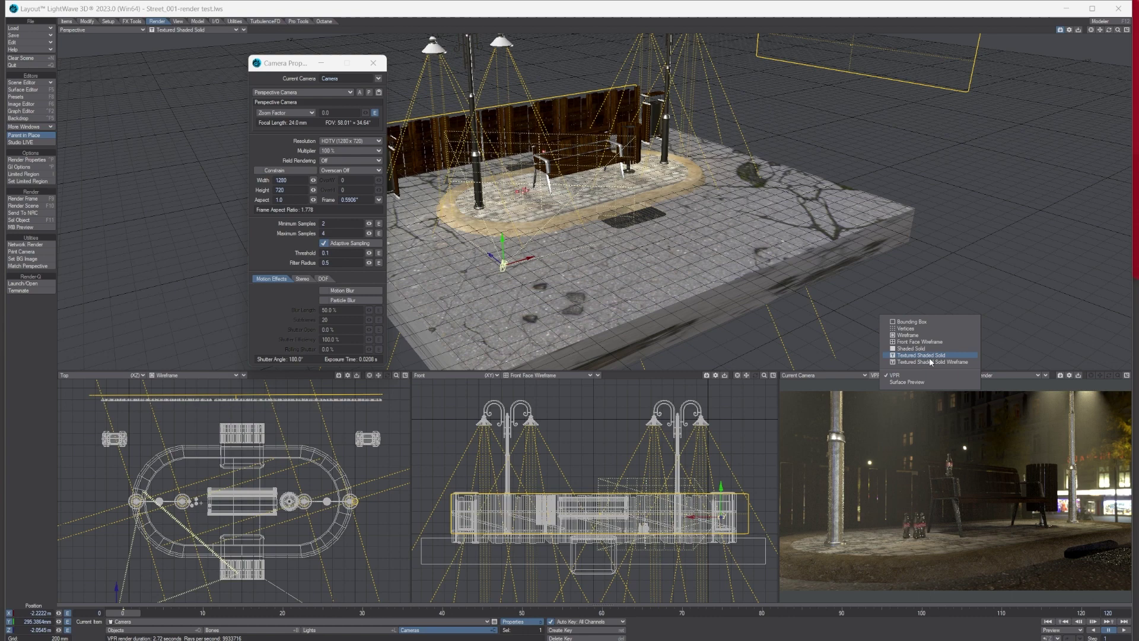
pyautogui.click(949, 355)
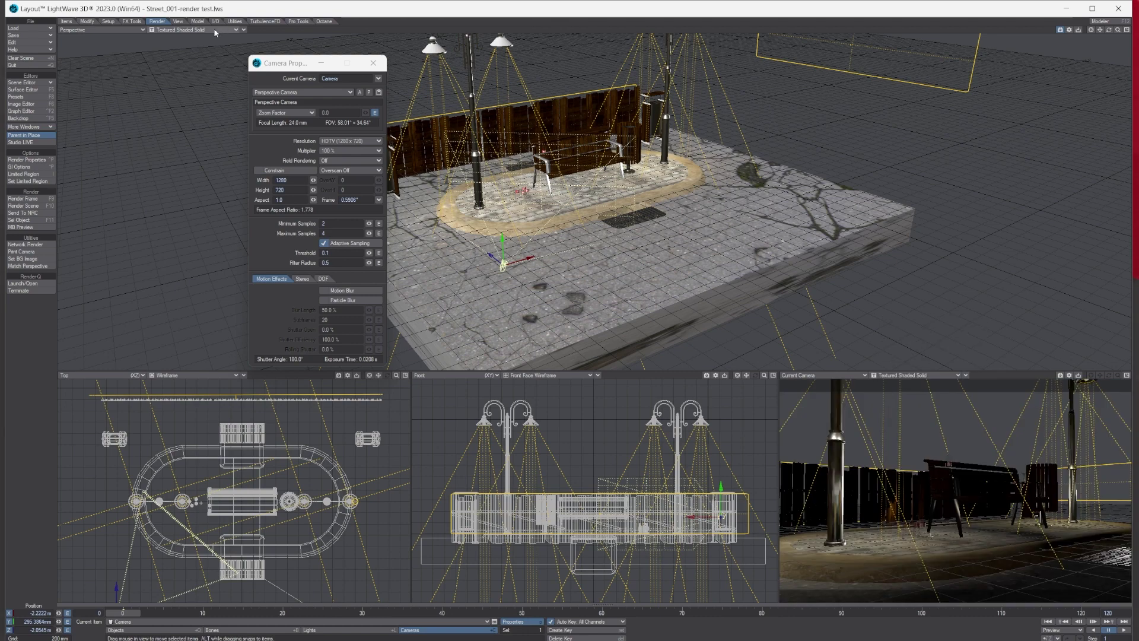
pyautogui.click(29, 199)
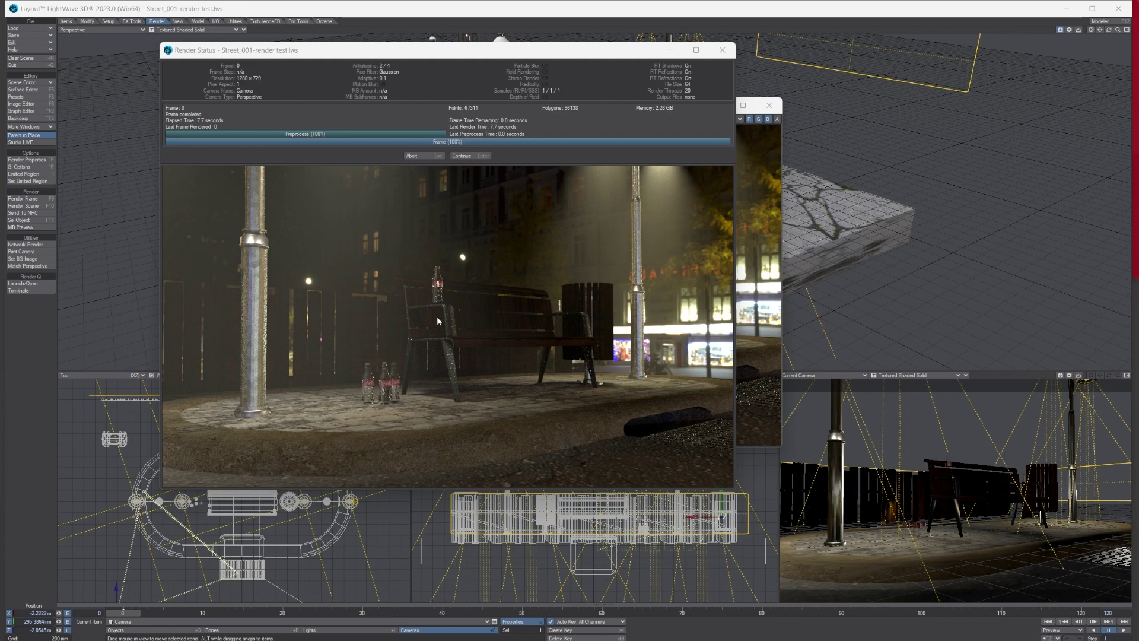
pyautogui.click(466, 156)
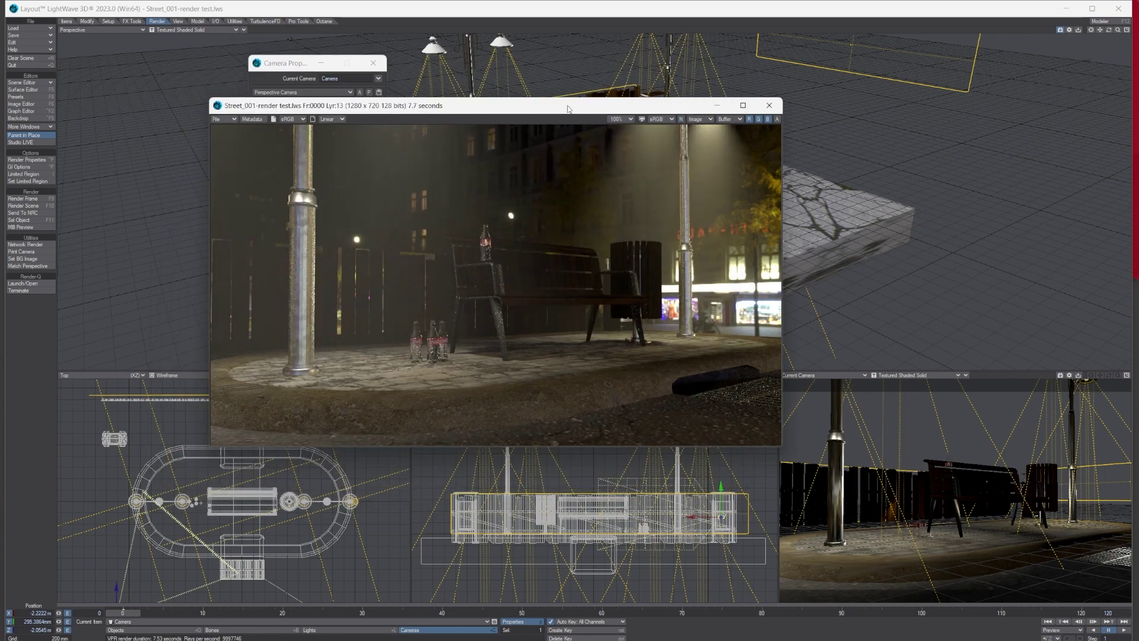
pyautogui.moveTo(570, 109); pyautogui.dragTo(590, 100)
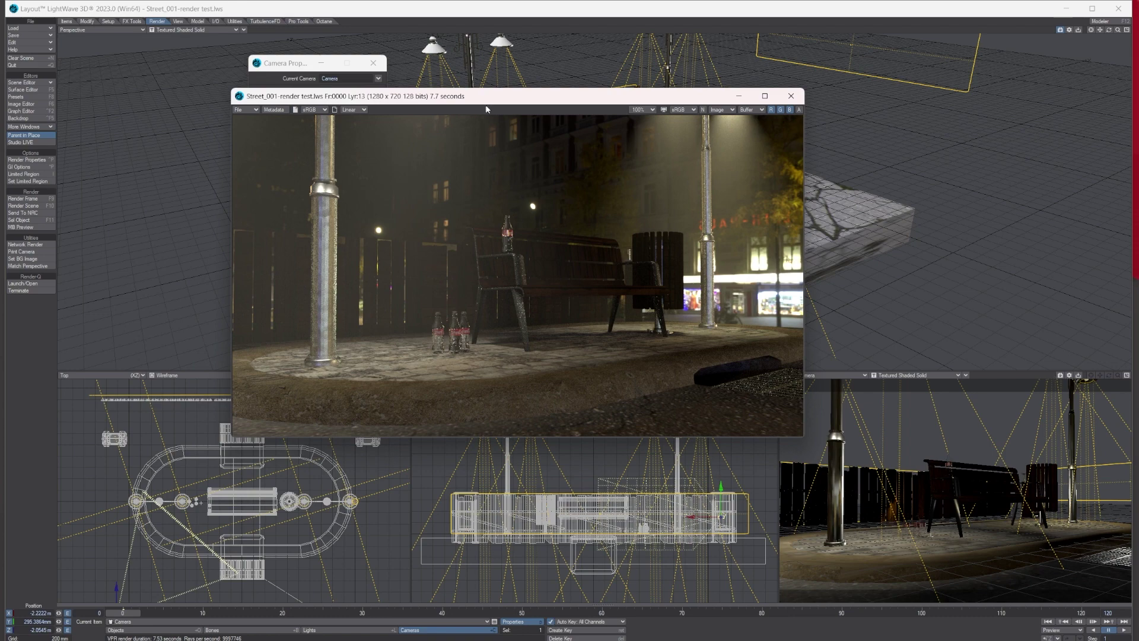
pyautogui.moveTo(616, 100); pyautogui.dragTo(1138, 98)
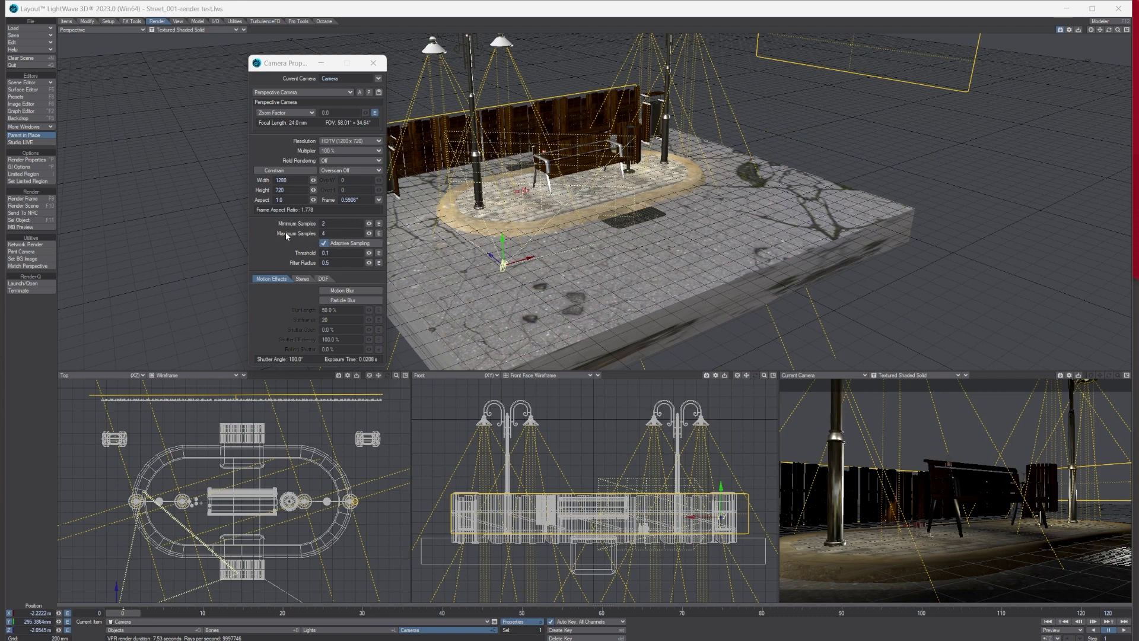
# Set camera samples to 1–32 with a 0.01 adaptive threshold
pyautogui.click(345, 223)
pyautogui.write('32')
pyautogui.press('Tab')
pyautogui.write('0.0')
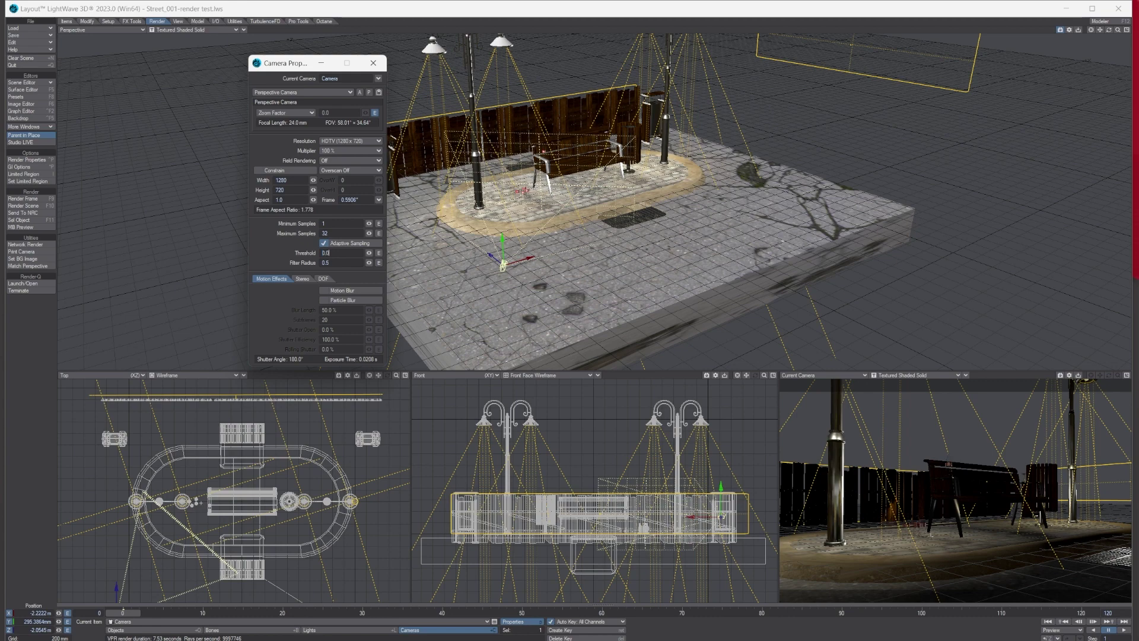
pyautogui.write('1')
pyautogui.press('Tab')
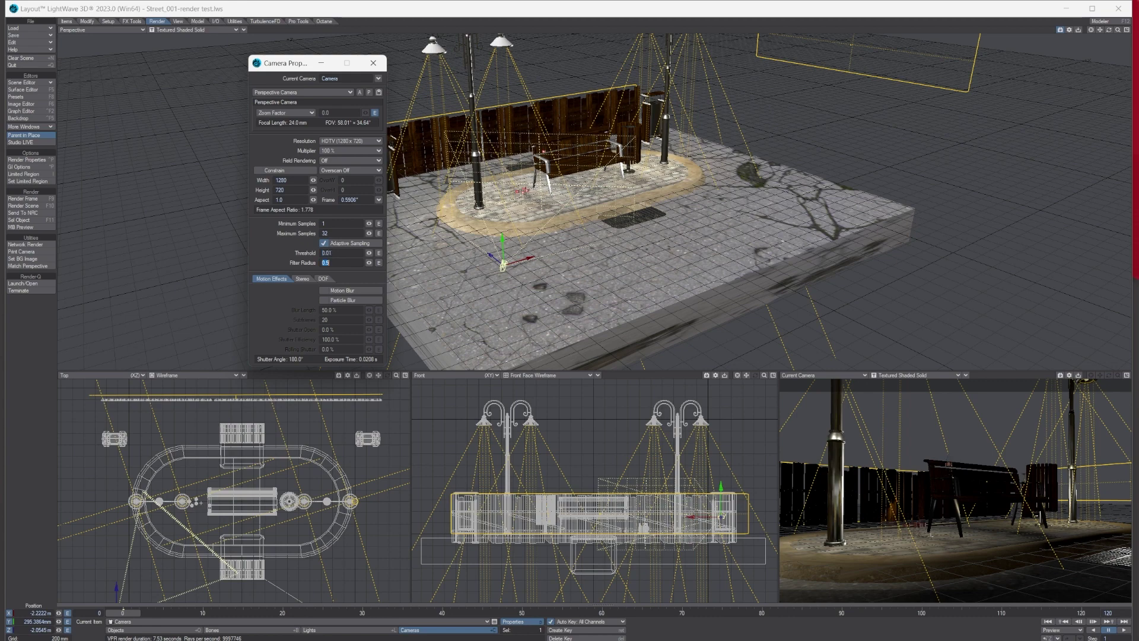
# In Render Properties, set the ray recursion limit, reflection samples and refraction samples to 12
pyautogui.click(27, 160)
pyautogui.moveTo(191, 94); pyautogui.dragTo(237, 75)
pyautogui.click(225, 104)
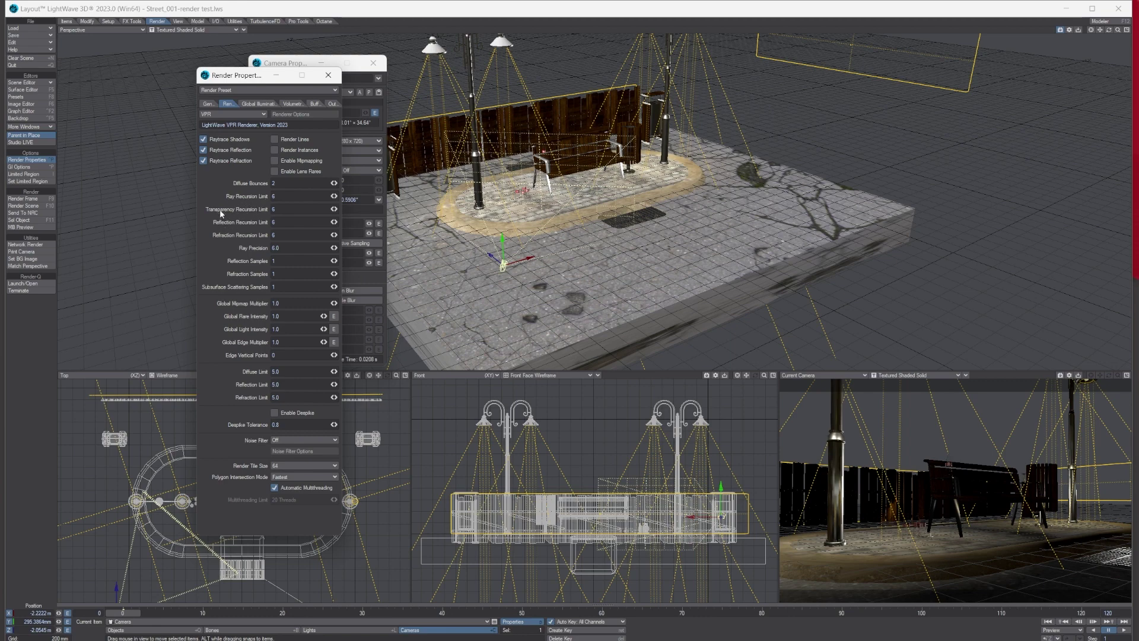
pyautogui.click(284, 197)
pyautogui.write('12')
pyautogui.click(283, 261)
pyautogui.write('12')
pyautogui.press('Tab')
pyautogui.write('12')
# Enable despike at 0.2 tolerance and switch polygon intersection to Watertight
pyautogui.click(275, 414)
pyautogui.press('Return')
pyautogui.click(283, 476)
pyautogui.click(294, 490)
# Render the high-quality frame and compare it with the earlier 7.7-second draft
pyautogui.click(22, 198)
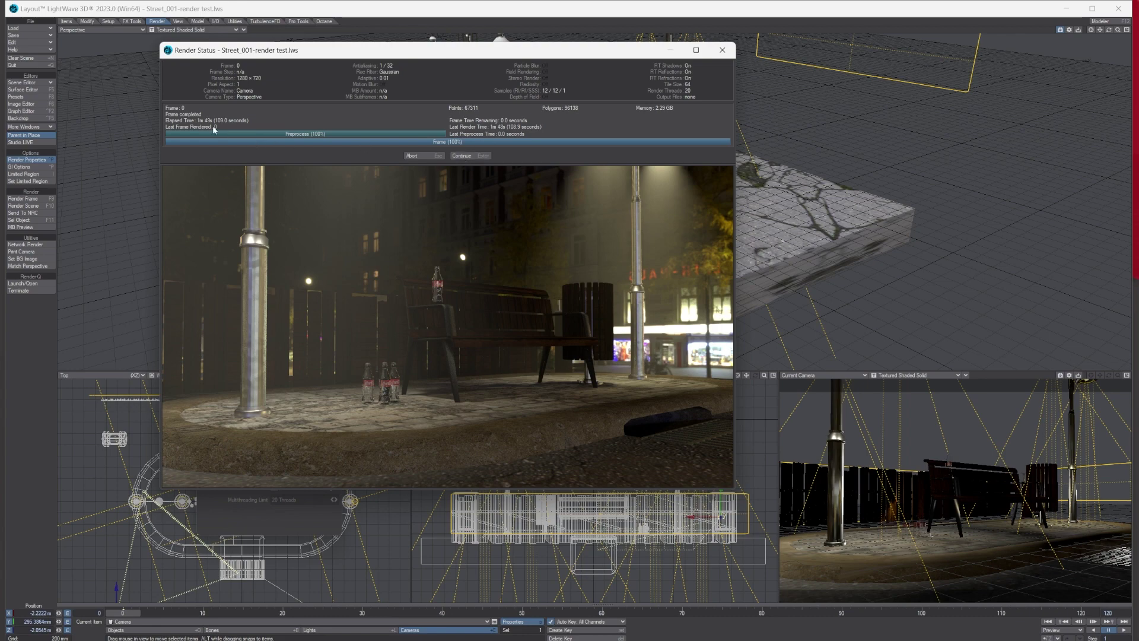
pyautogui.click(462, 156)
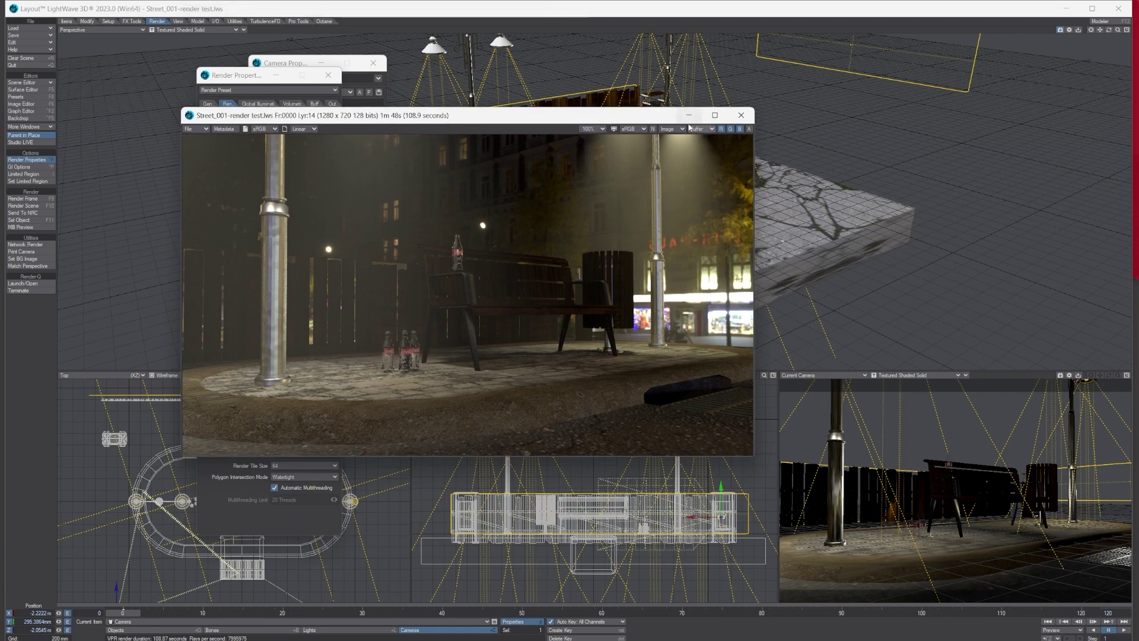
pyautogui.press('Left')
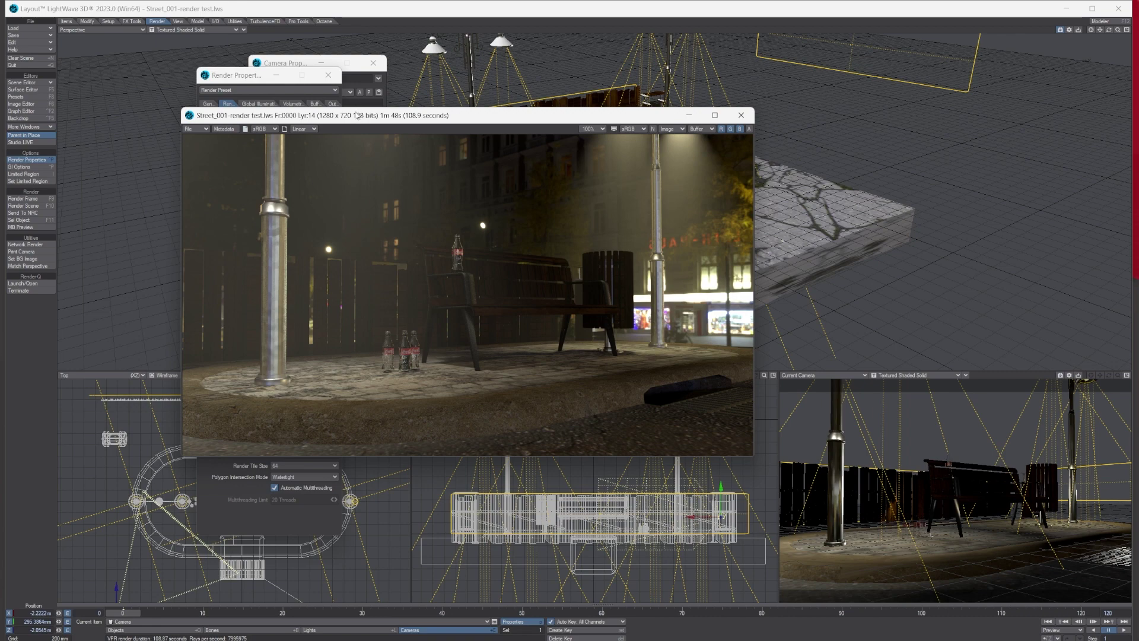
# Close the rendered image and open Light Properties on the EnvLight environment light
pyautogui.moveTo(308, 116); pyautogui.dragTo(601, 119)
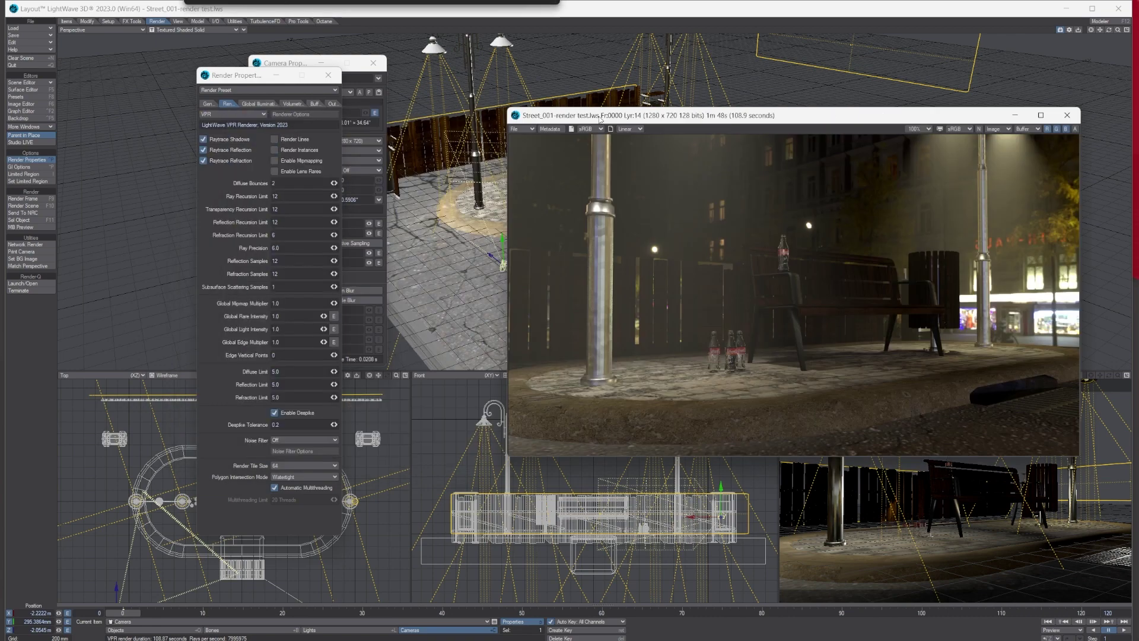
pyautogui.hotkey('alt', 'F4')
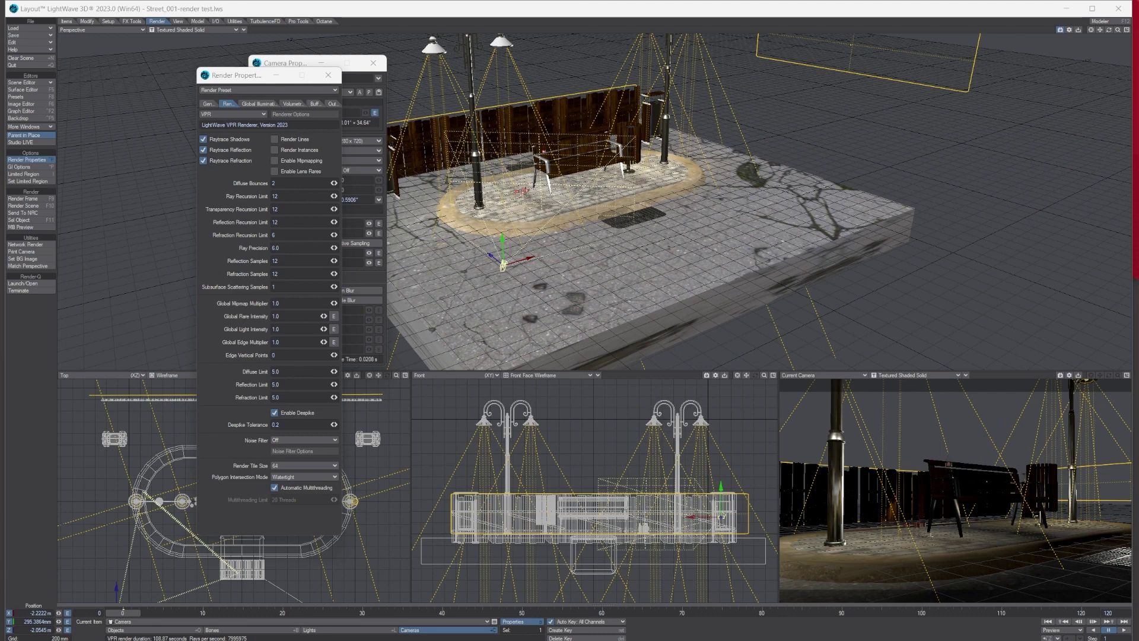
pyautogui.click(355, 630)
pyautogui.click(521, 621)
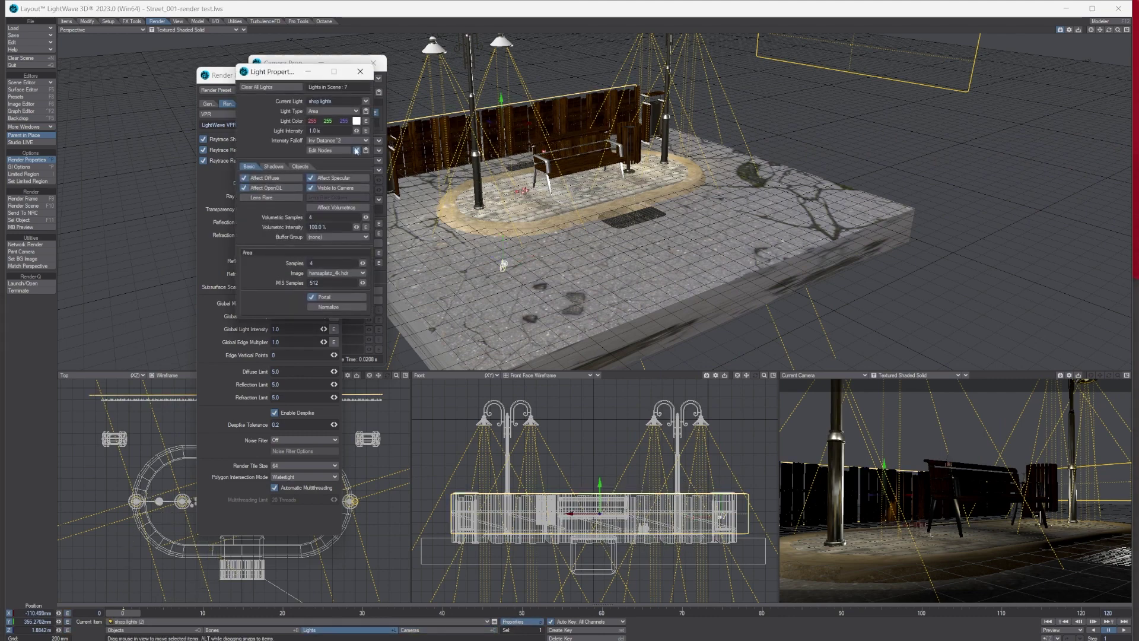
pyautogui.click(360, 102)
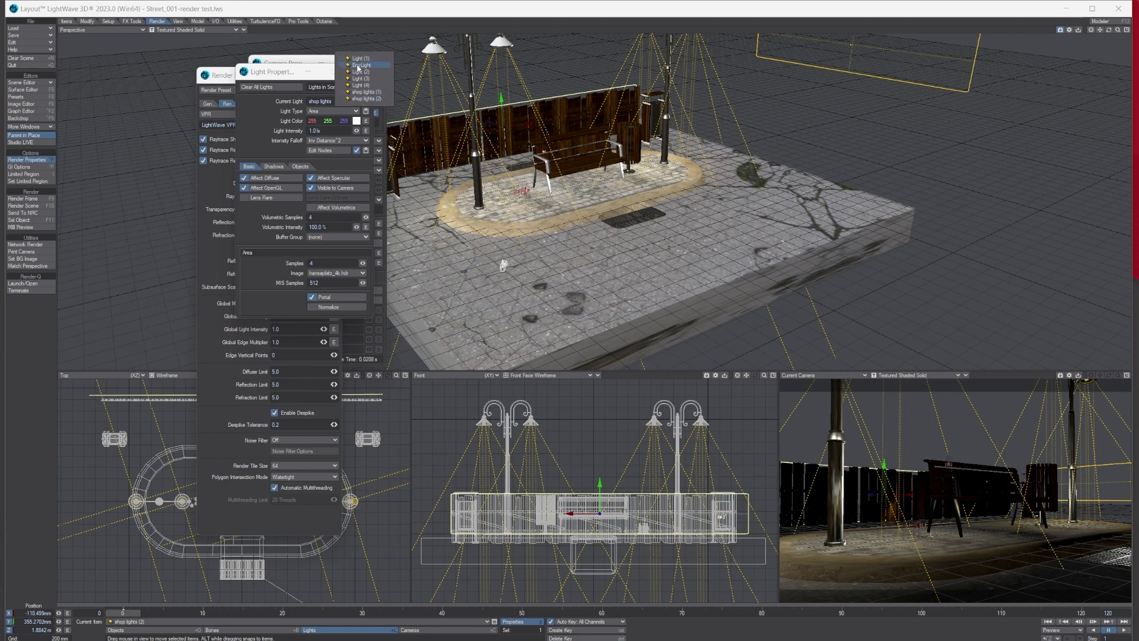
pyautogui.press('Return')
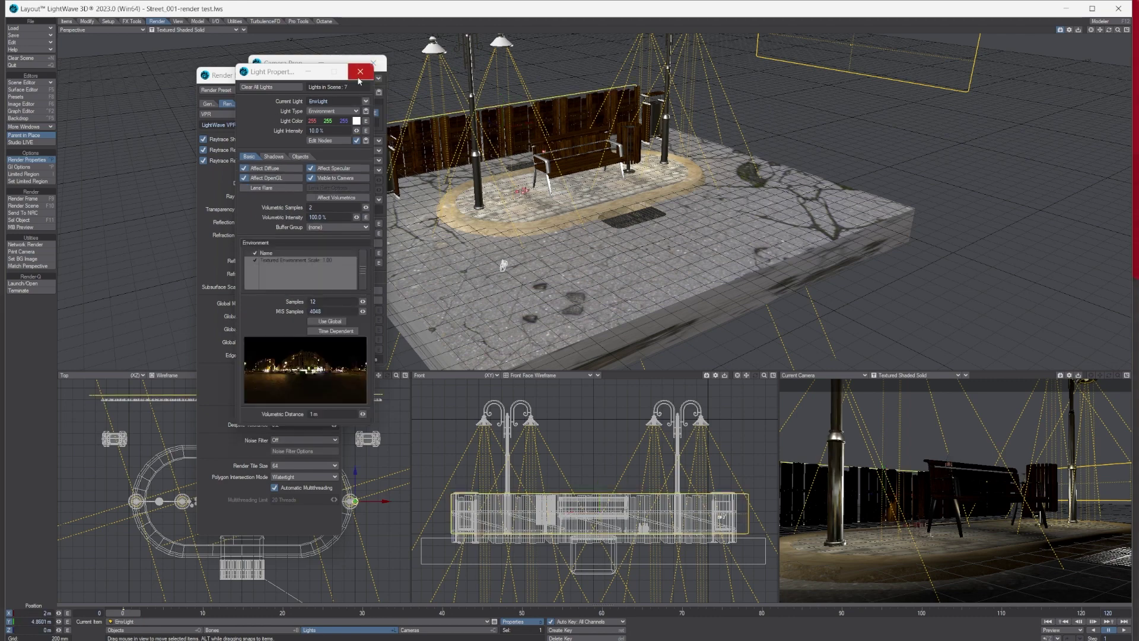
# Check EnvLight's 12 Samples and 4048 MIS Samples, then rearrange the settings windows
pyautogui.click(315, 301)
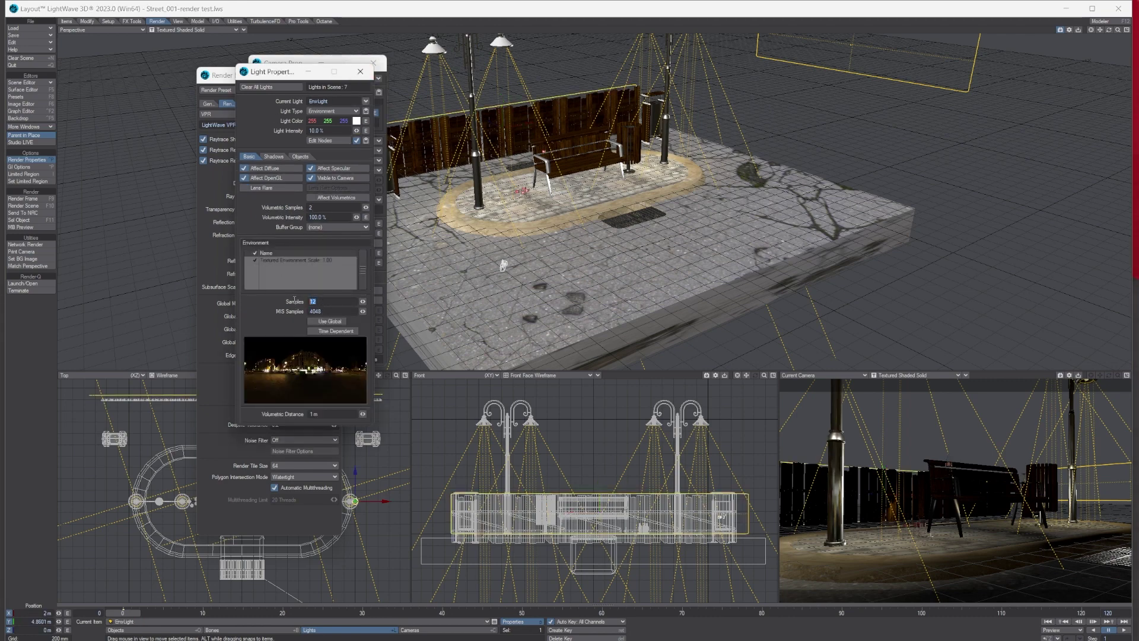
pyautogui.click(322, 311)
pyautogui.moveTo(218, 75); pyautogui.dragTo(109, 80)
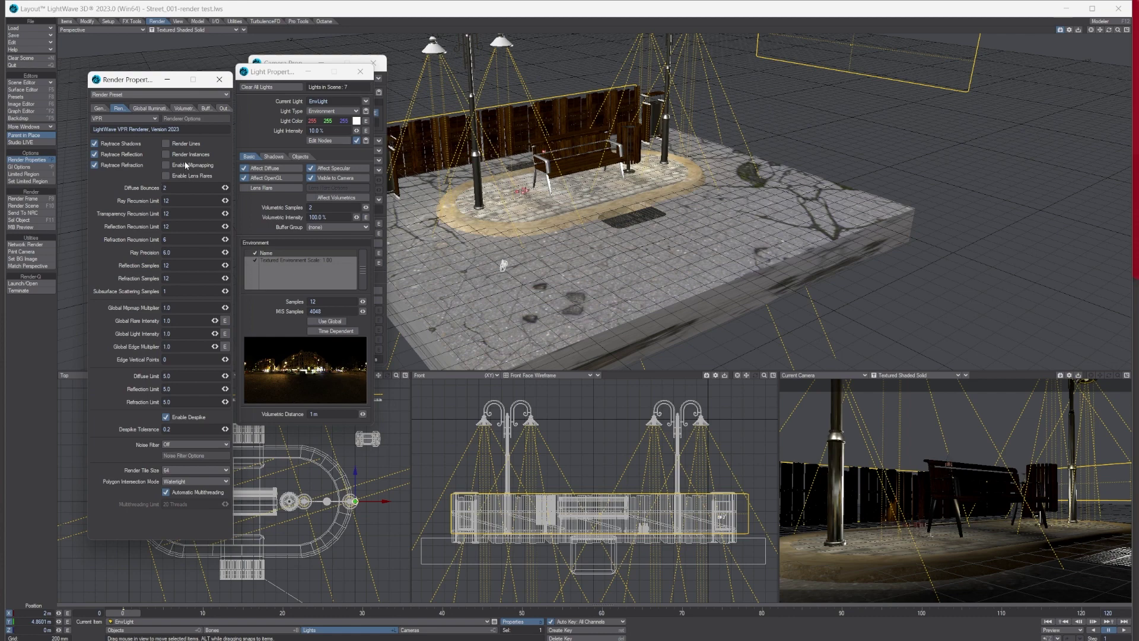
pyautogui.click(293, 72)
pyautogui.moveTo(293, 72); pyautogui.dragTo(174, 60)
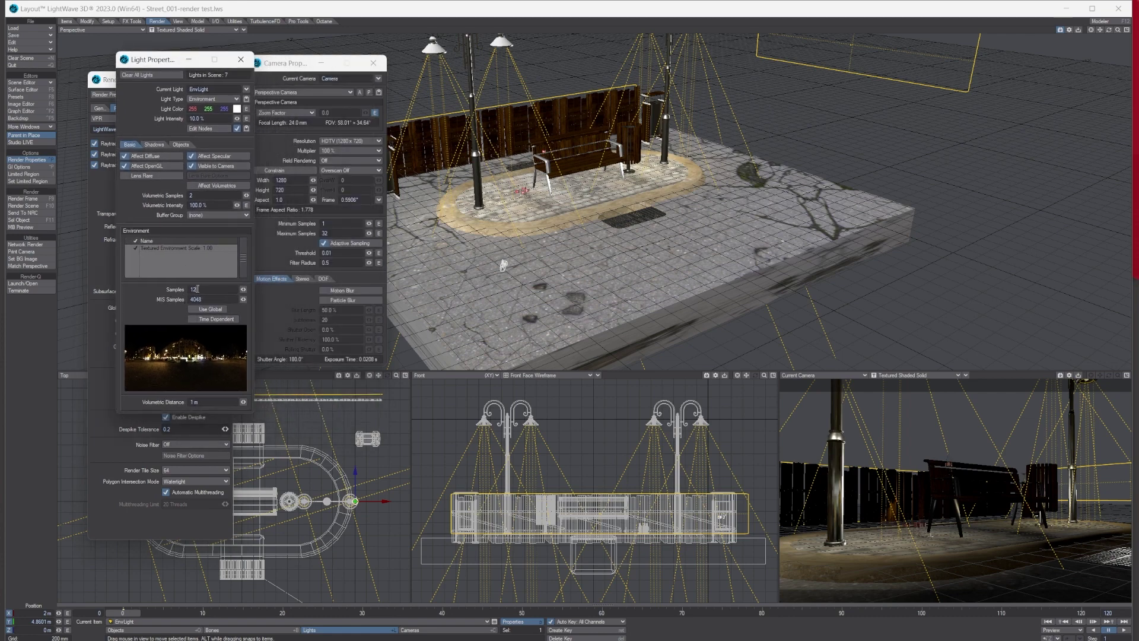
# Switch Current Light from EnvLight to the spot light Light and inspect its 4 and 2 volumetric samples
pyautogui.doubleClick(194, 289)
pyautogui.doubleClick(205, 118)
pyautogui.click(246, 89)
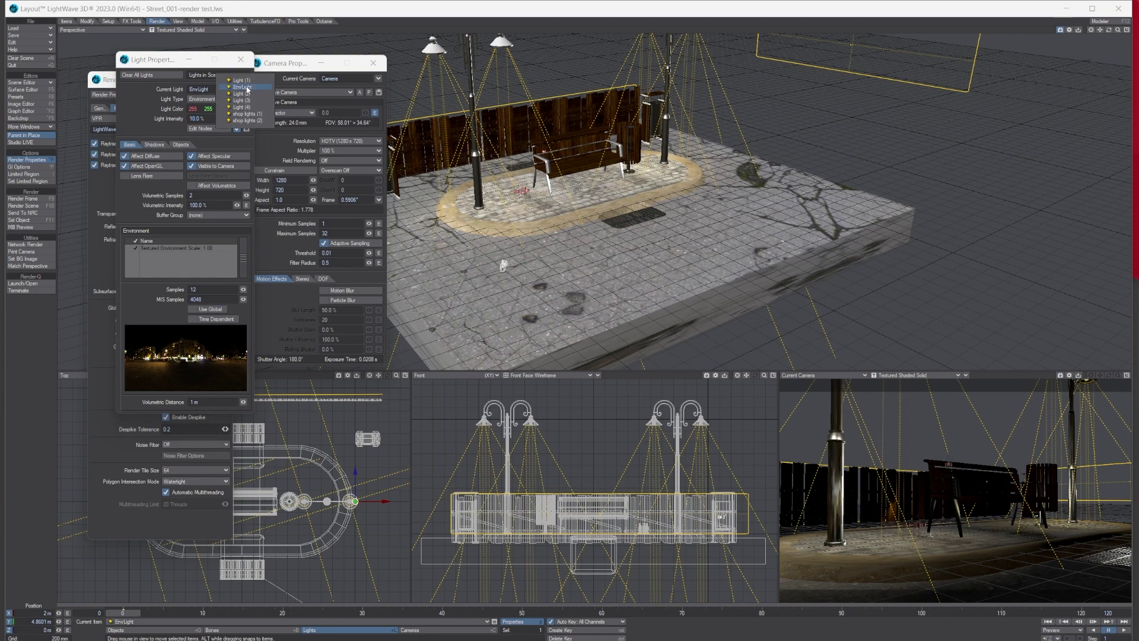
pyautogui.click(248, 87)
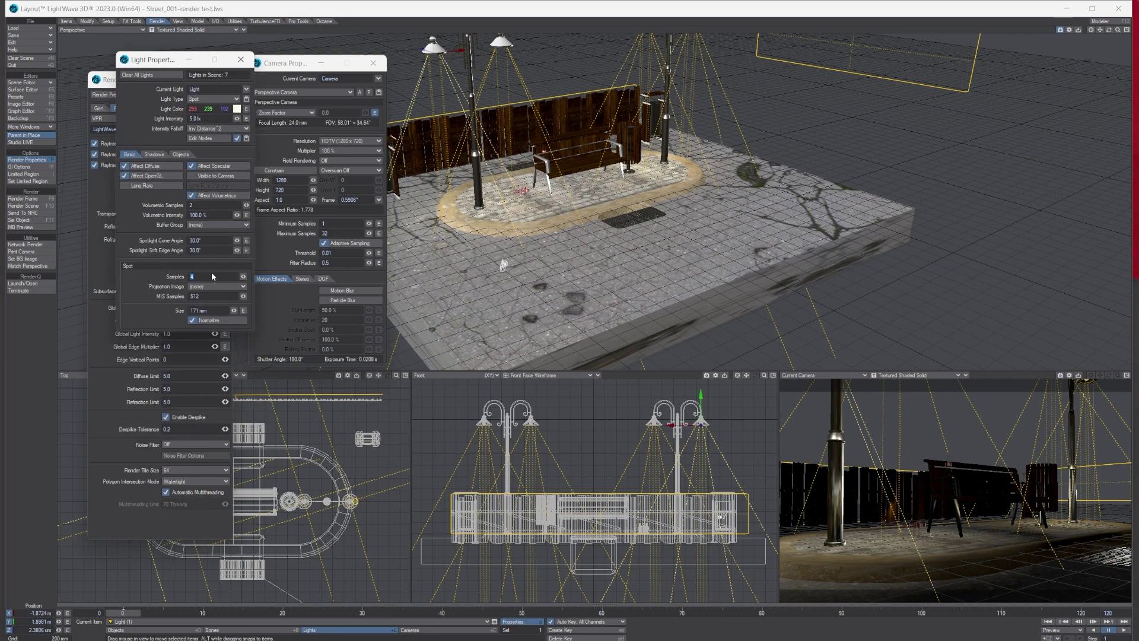
pyautogui.doubleClick(205, 276)
pyautogui.click(195, 206)
pyautogui.moveTo(222, 60); pyautogui.dragTo(190, 56)
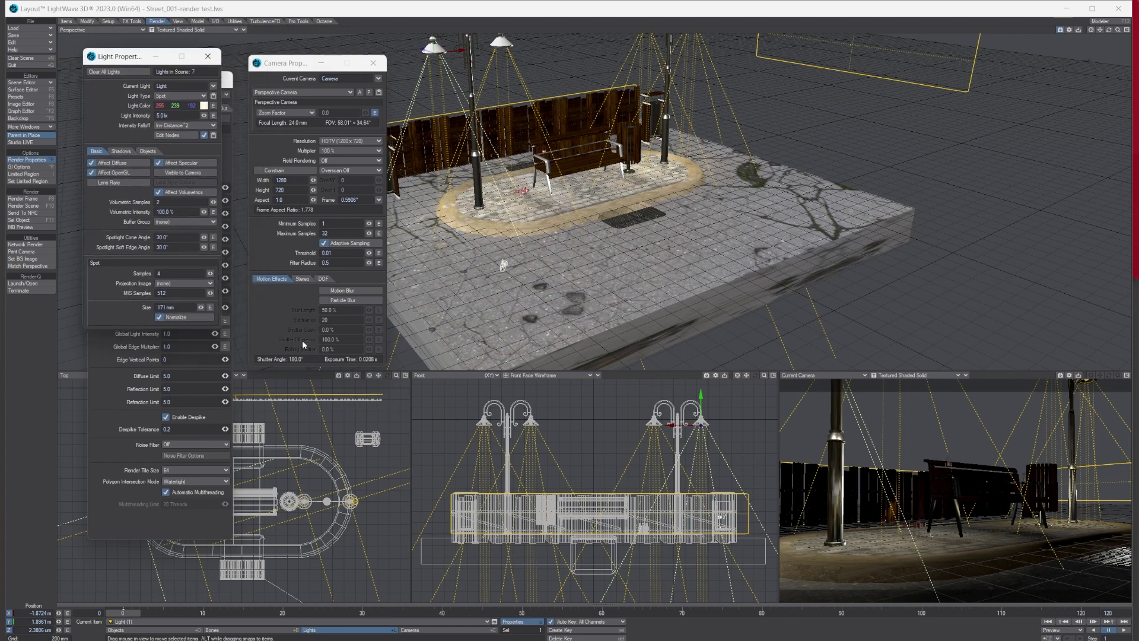